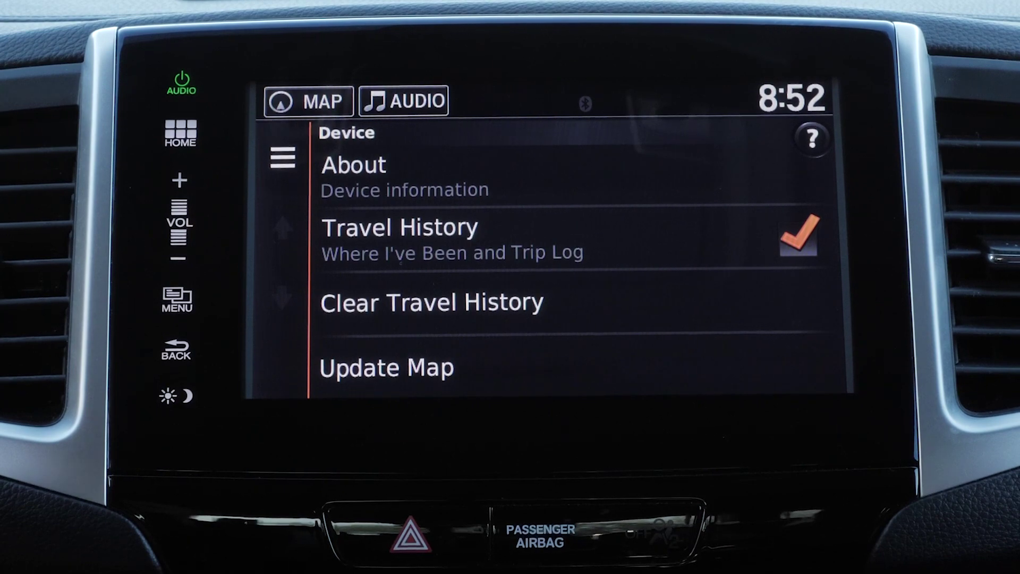
- Tap Update Map, then acknowledge the garmin.com/honda notice and the data-written message
{"action": "left_click", "coordinate": [427, 353]}
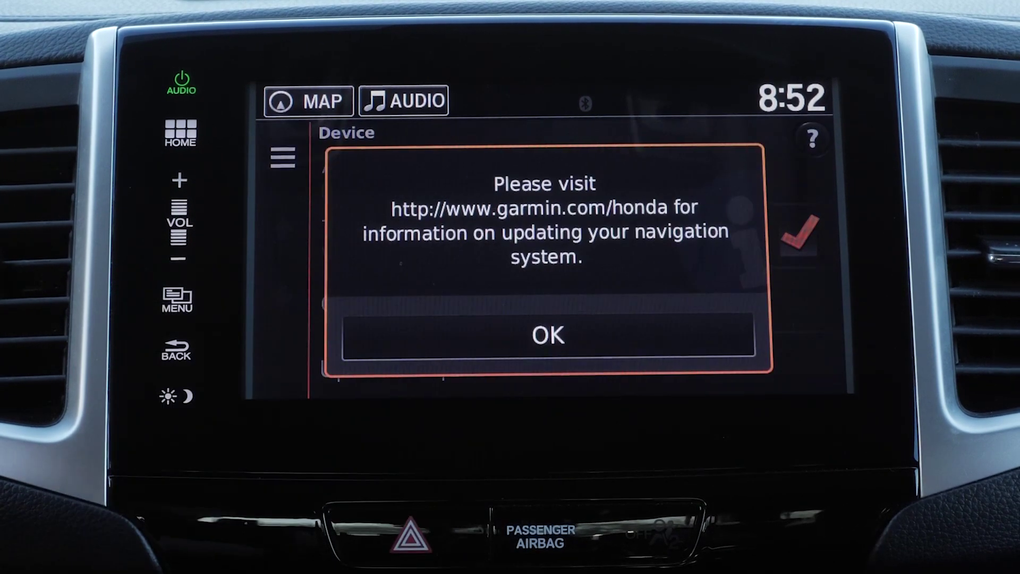
{"action": "left_click", "coordinate": [504, 335]}
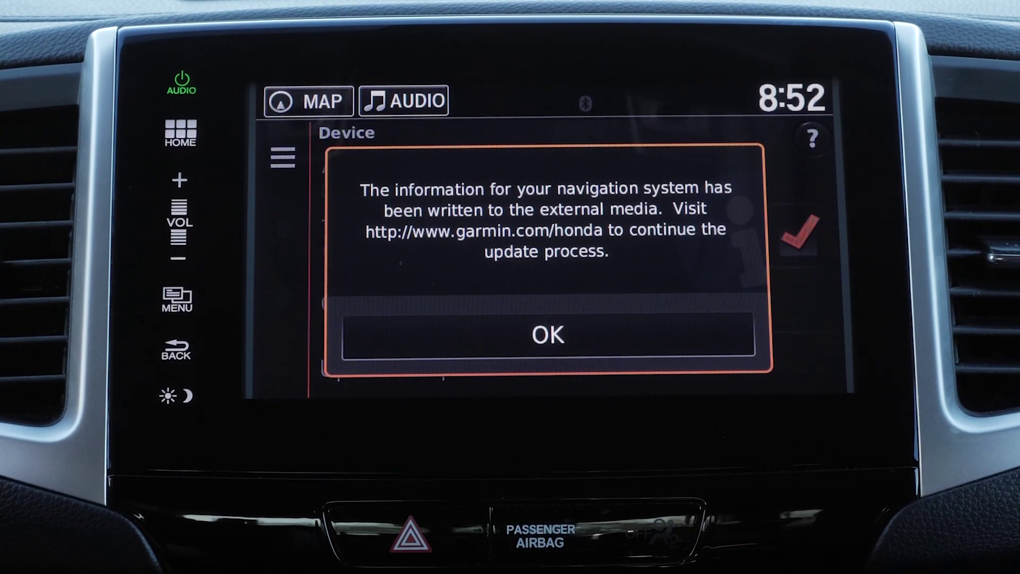
{"action": "left_click", "coordinate": [548, 335]}
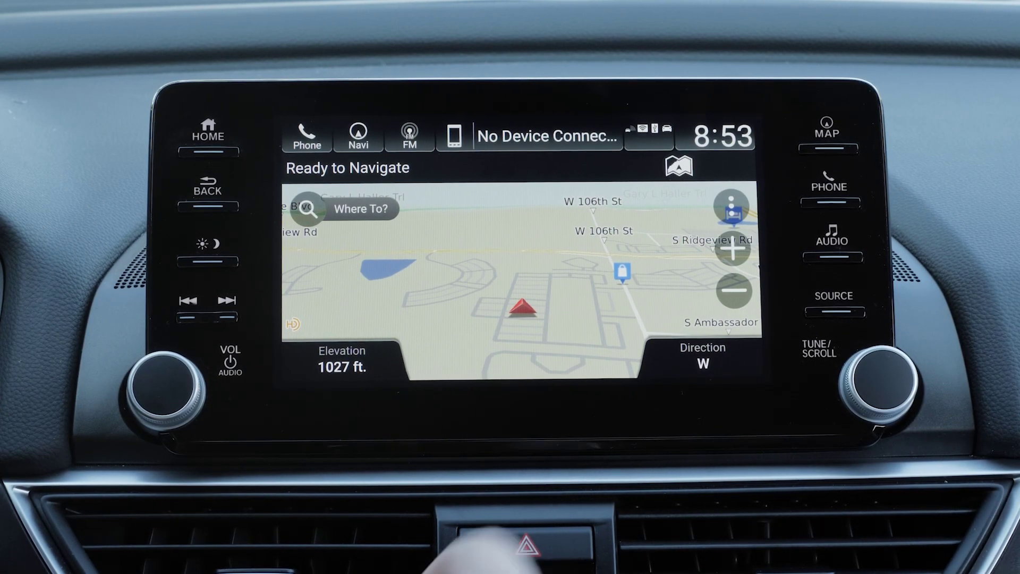
- Start the update process from Map Tools > Settings > Map and Vehicle > Map Updates
{"action": "left_click", "coordinate": [730, 205]}
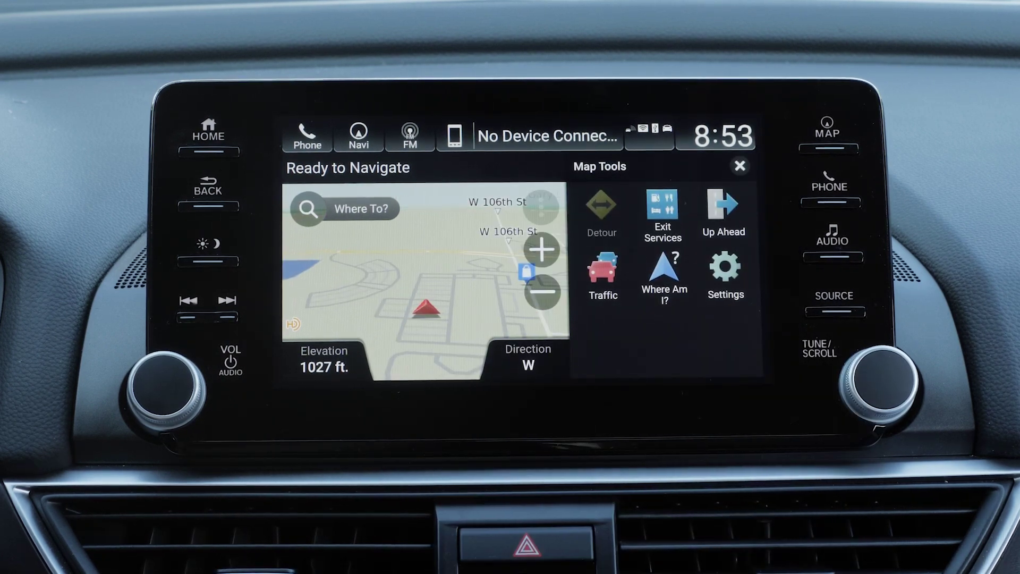
{"action": "left_click", "coordinate": [725, 274]}
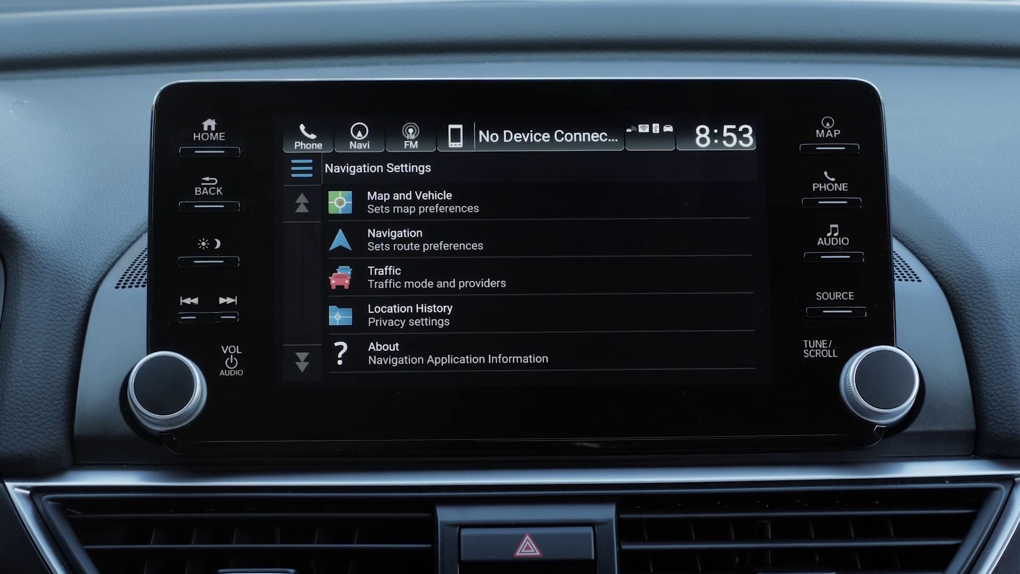
{"action": "left_click", "coordinate": [451, 202]}
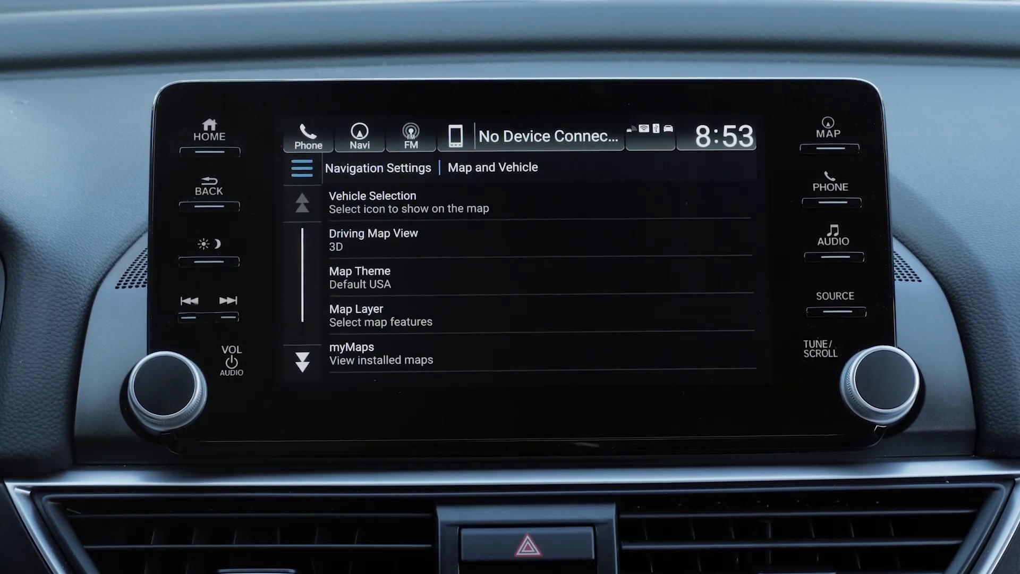
{"action": "left_click", "coordinate": [302, 360]}
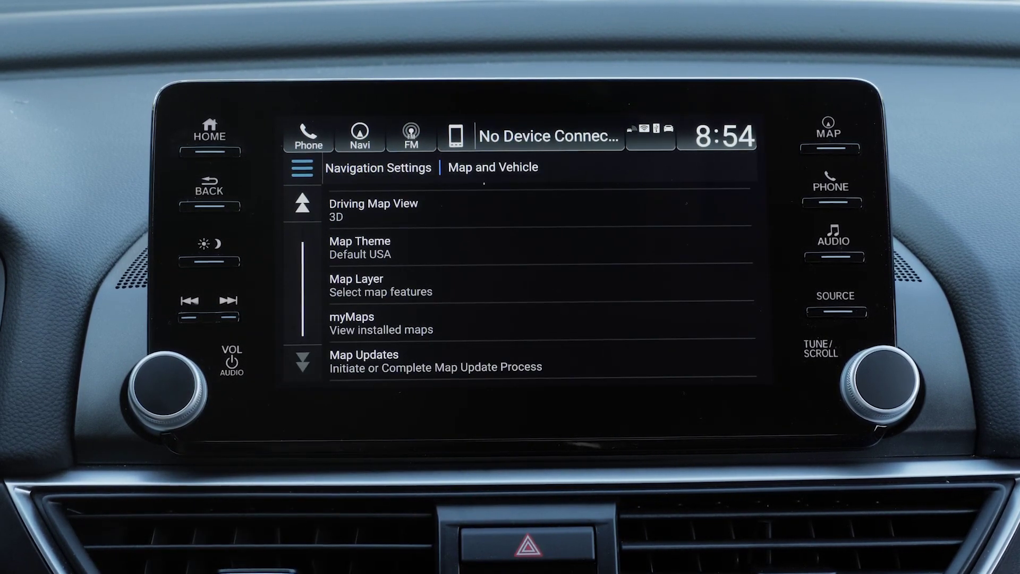
{"action": "left_click", "coordinate": [415, 364]}
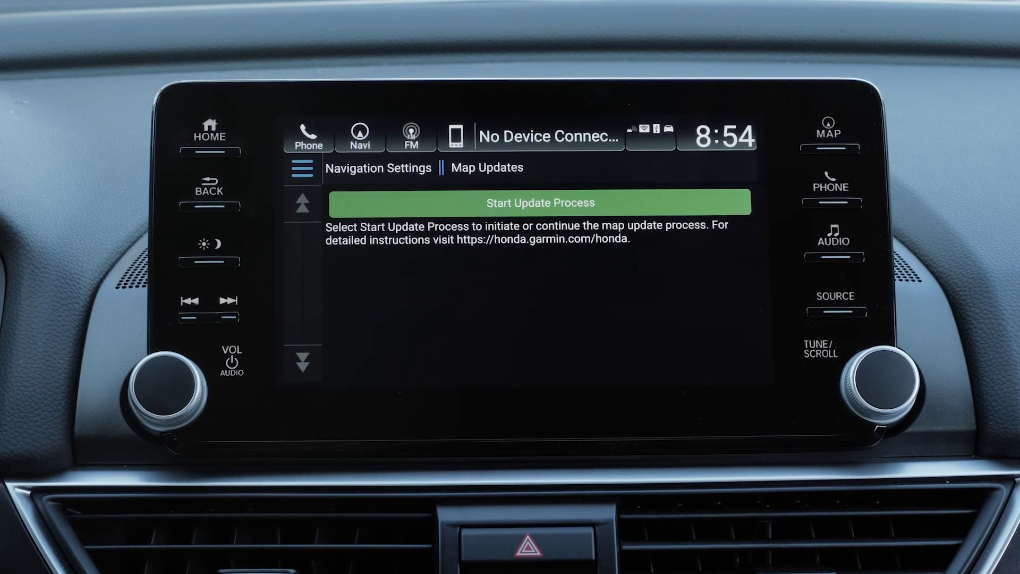
{"action": "left_click", "coordinate": [541, 204]}
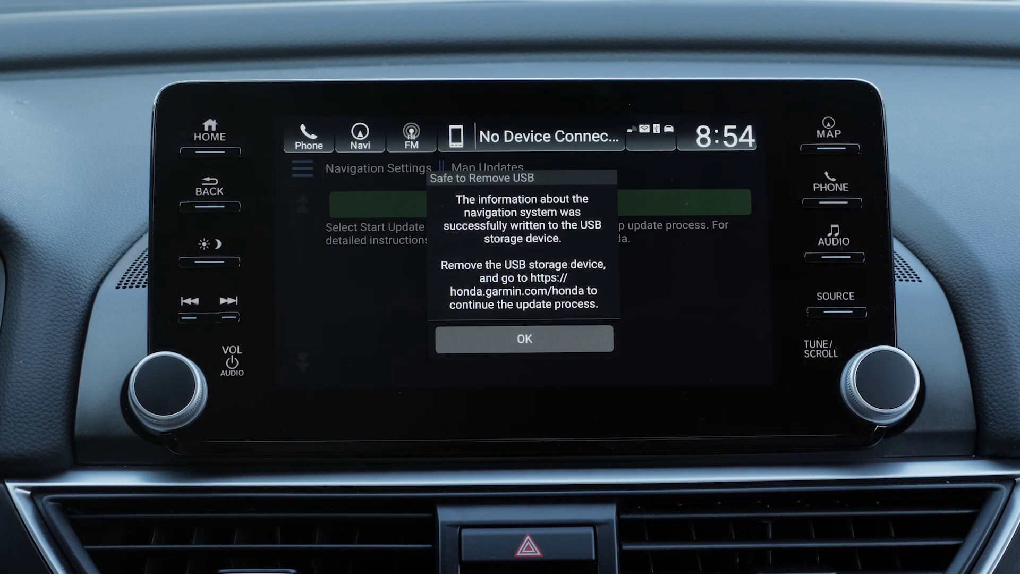
{"action": "left_click", "coordinate": [524, 338]}
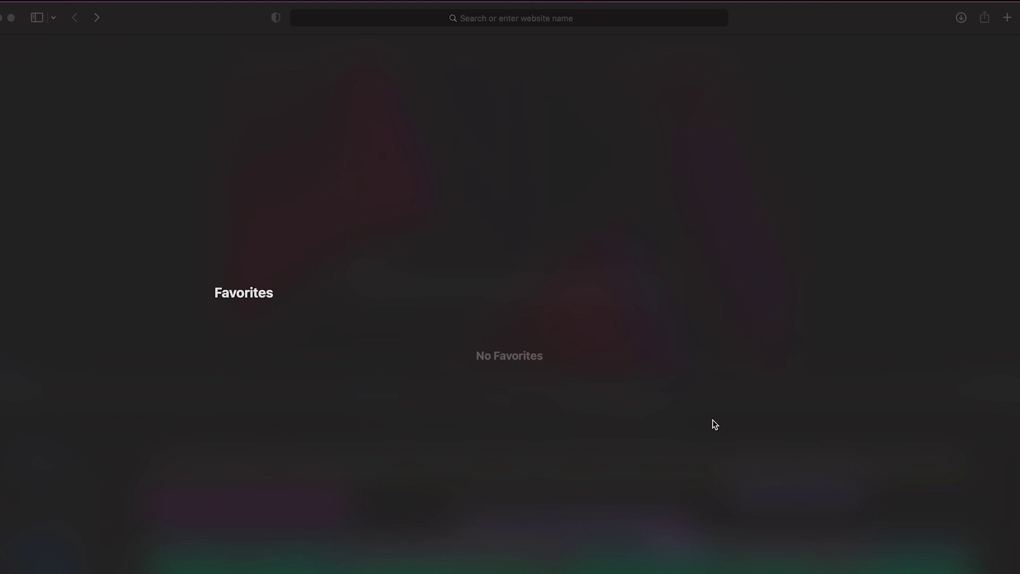
- Go to garmin.com/express in Safari and scroll down the Garmin Express page
{"action": "left_click", "coordinate": [712, 421]}
{"action": "type", "text": "ga"}
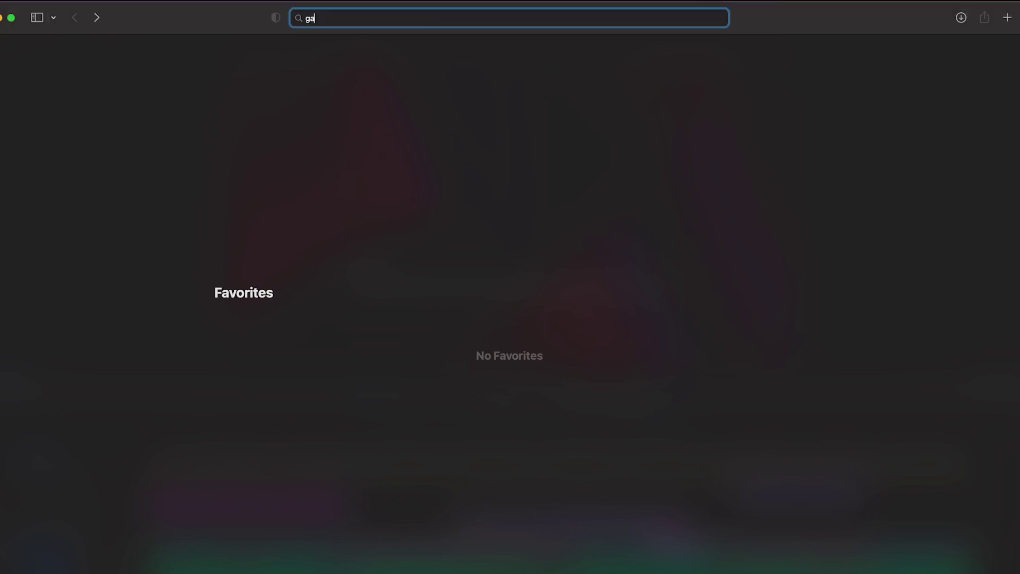
{"action": "type", "text": "rmin.com/express"}
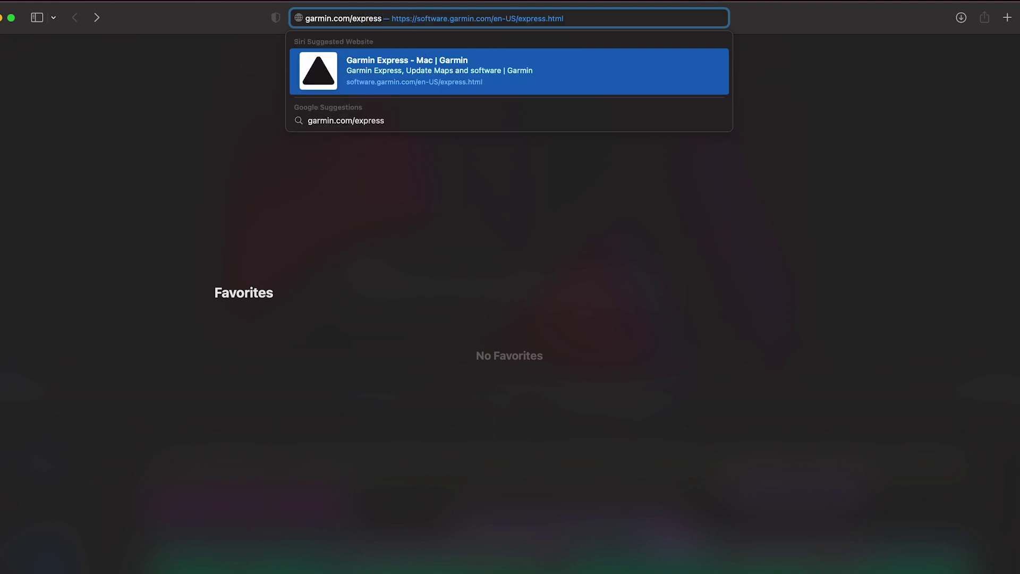
{"action": "key", "text": "Return"}
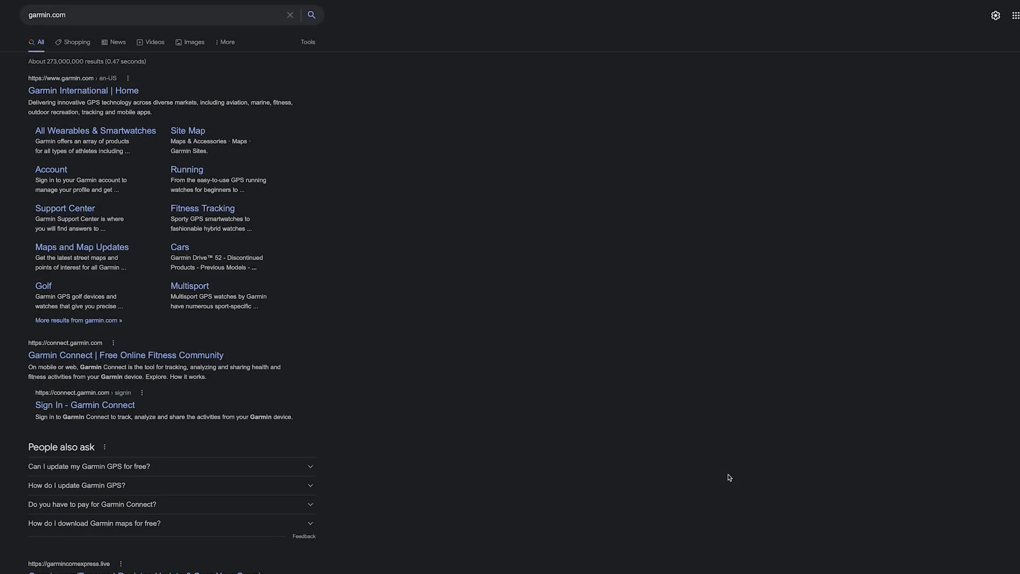
{"action": "scroll", "coordinate": [730, 477], "scroll_direction": "down", "scroll_amount": 1}
{"action": "scroll", "coordinate": [729, 477], "scroll_direction": "down", "scroll_amount": 1}
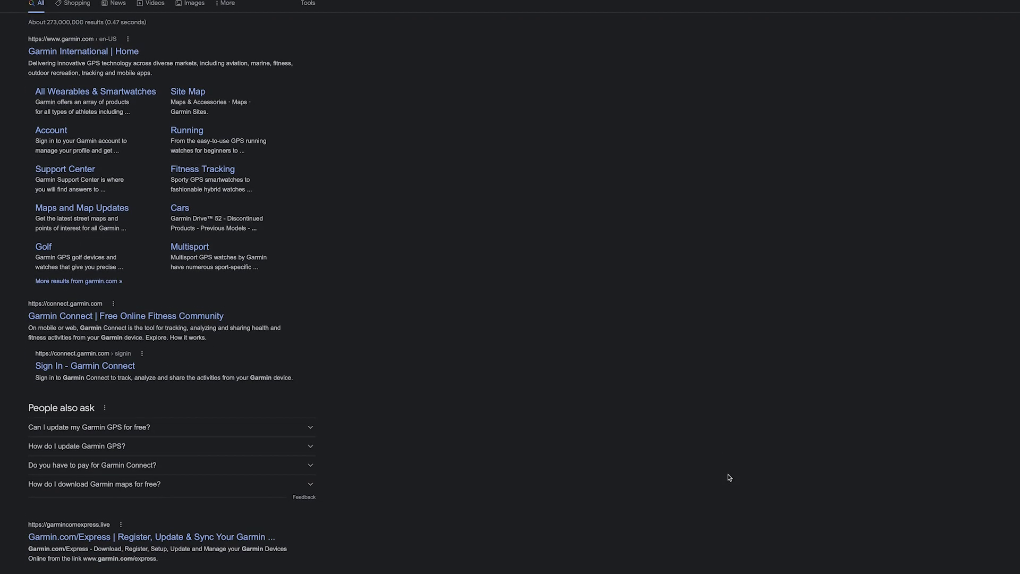
{"action": "scroll", "coordinate": [730, 477], "scroll_direction": "down", "scroll_amount": 2}
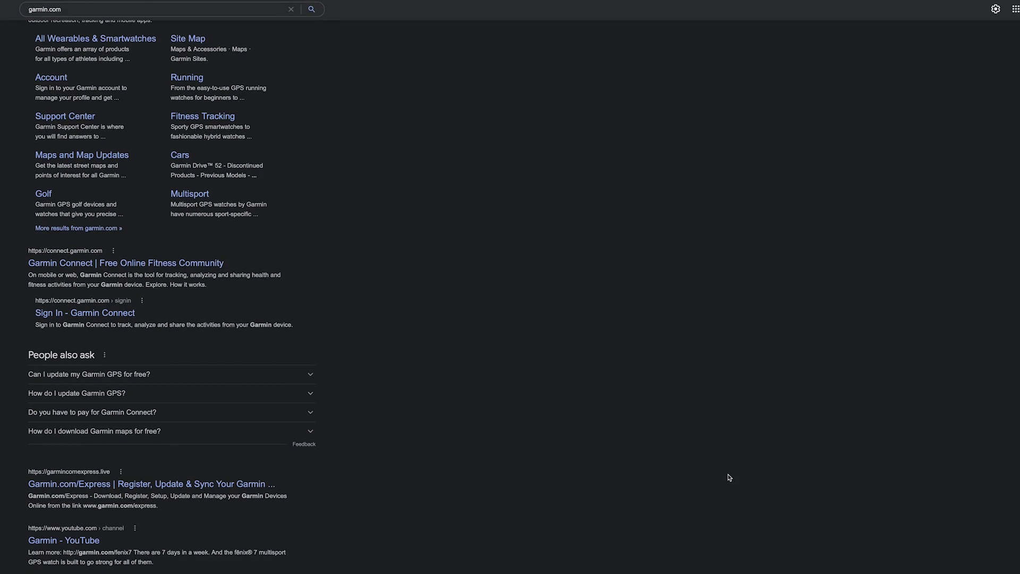
{"action": "scroll", "coordinate": [730, 477], "scroll_direction": "down", "scroll_amount": 2}
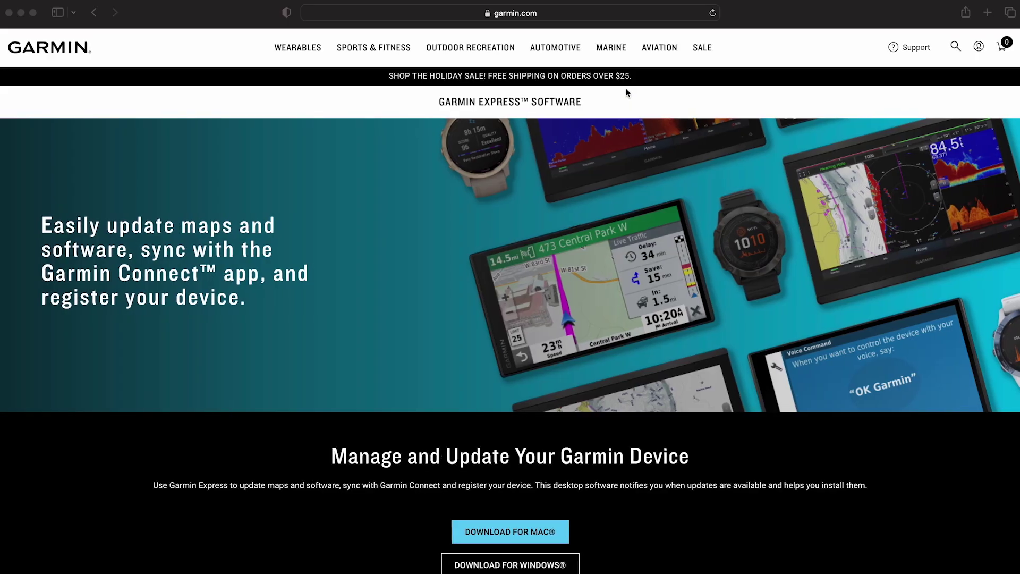
- Download Garmin Express for Mac and open GarminExpress.dmg from Safari's downloads
{"action": "left_click", "coordinate": [743, 18]}
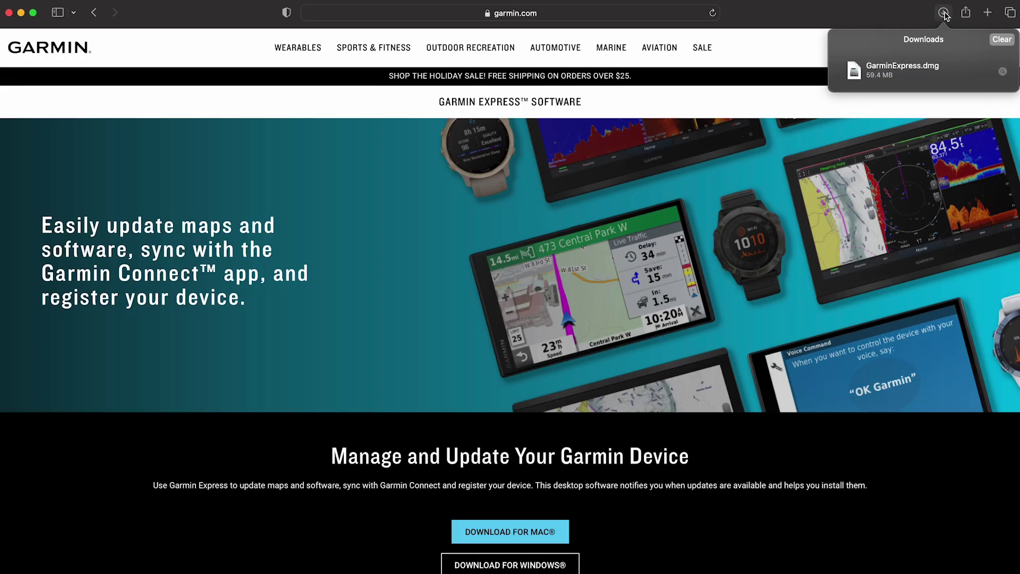
{"action": "left_click", "coordinate": [921, 69]}
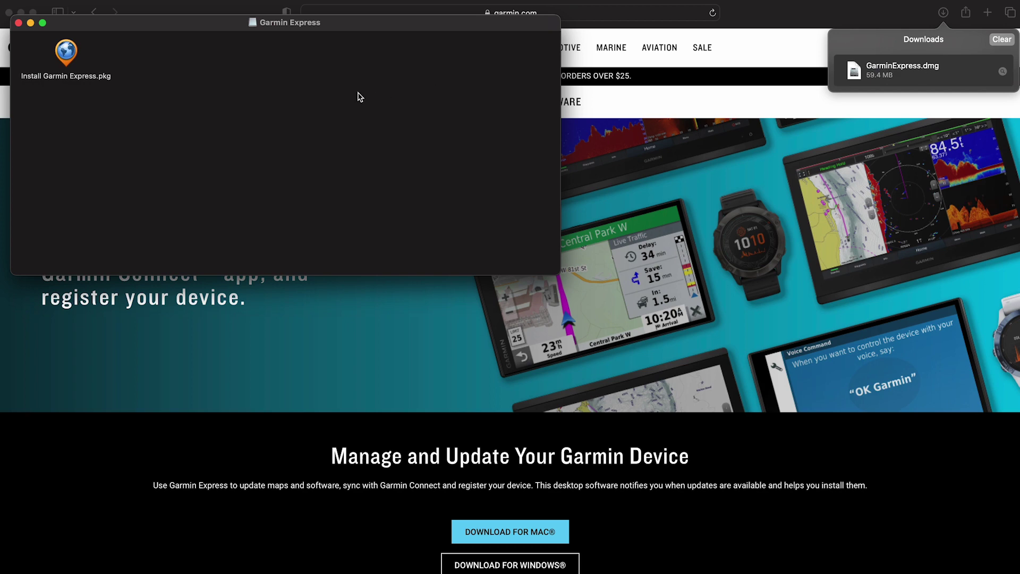
- Launch Install Garmin Express.pkg, allow the check, and agree to the software license
{"action": "left_click", "coordinate": [67, 53]}
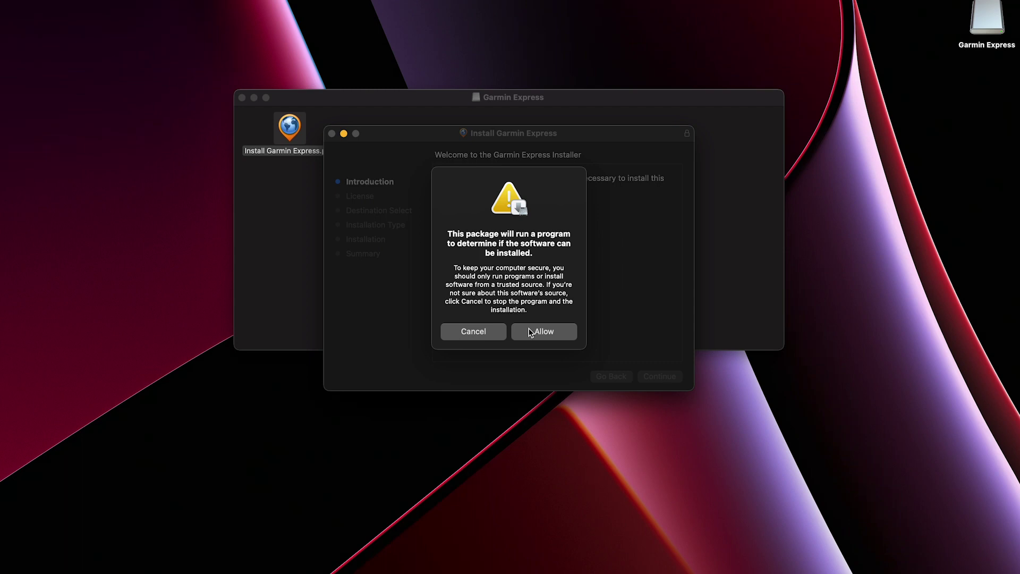
{"action": "left_click", "coordinate": [530, 332]}
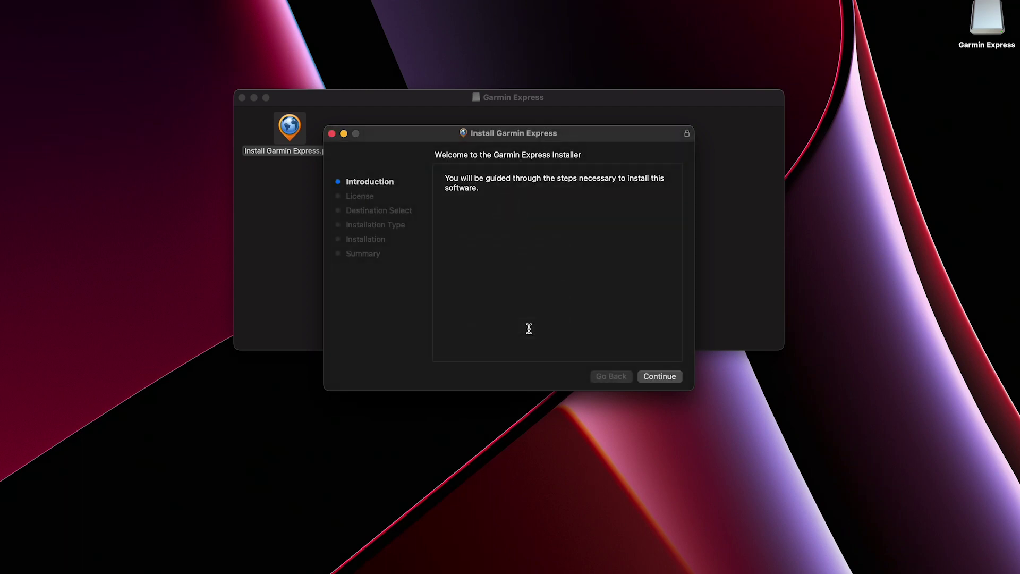
{"action": "left_click", "coordinate": [649, 377]}
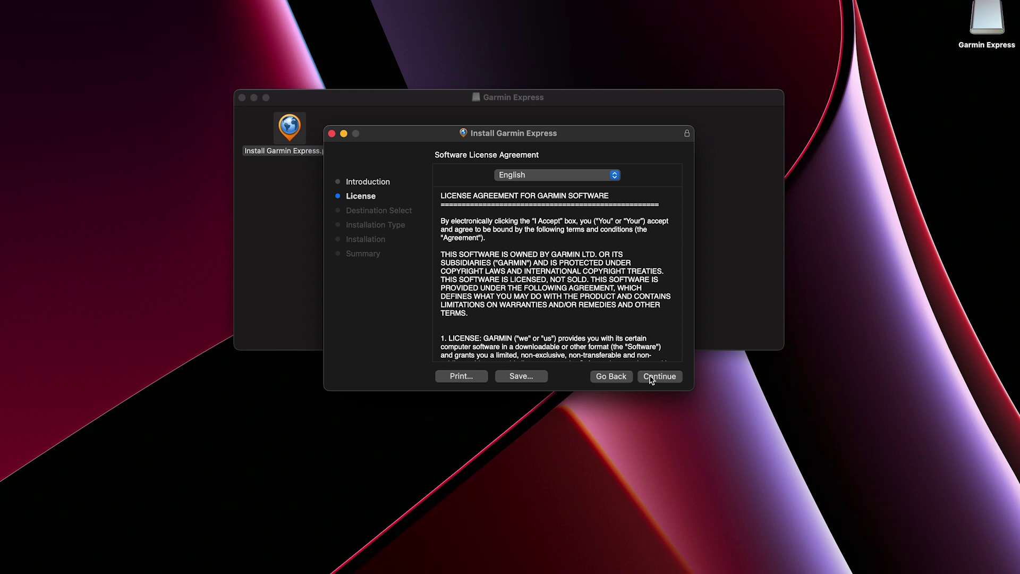
{"action": "left_click", "coordinate": [651, 378]}
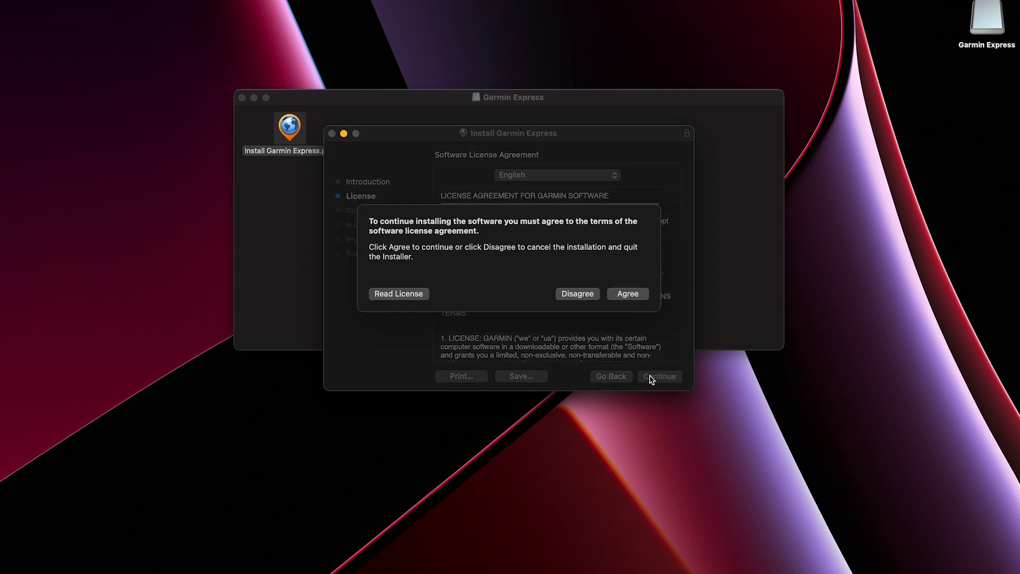
{"action": "left_click", "coordinate": [637, 296]}
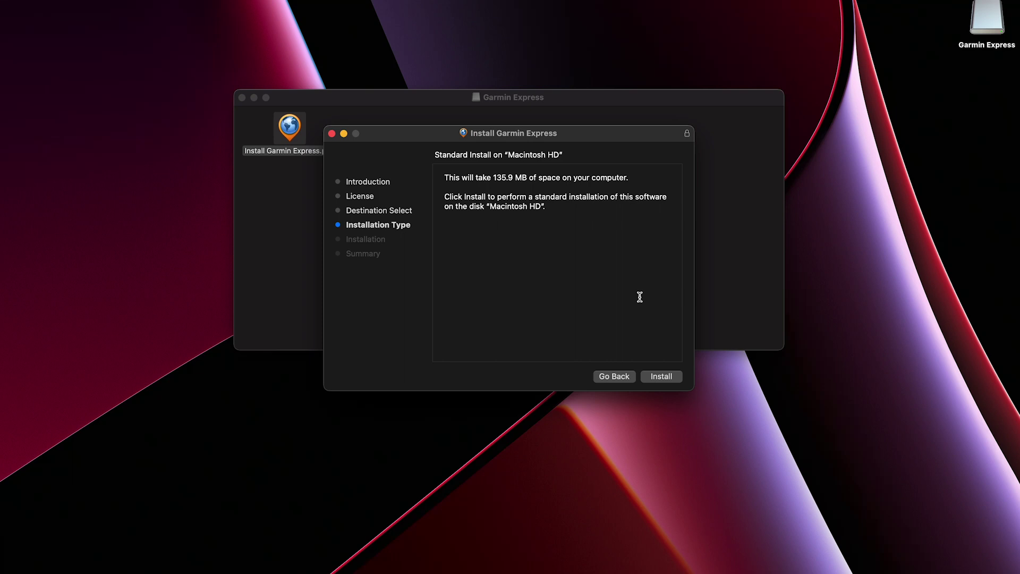
- Install Garmin Express with the account password, close the installer and trash it
{"action": "left_click", "coordinate": [661, 374]}
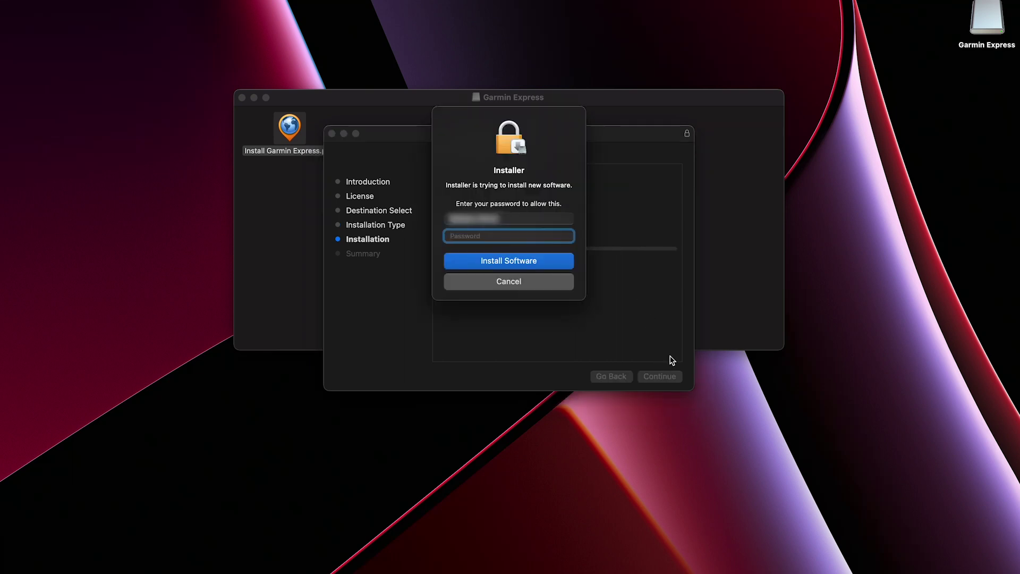
{"action": "type", "text": "*************"}
{"action": "left_click", "coordinate": [555, 265]}
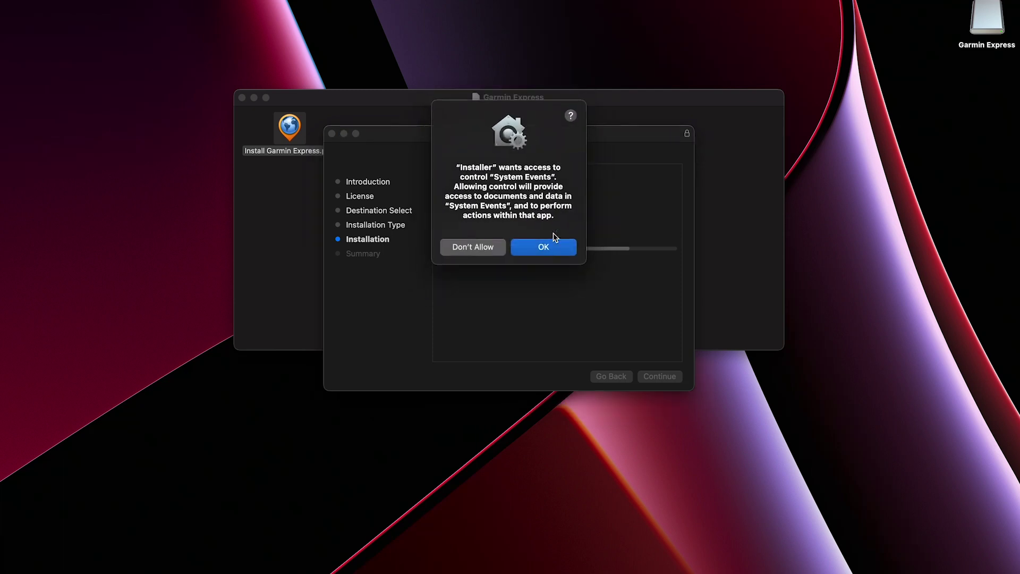
{"action": "left_click", "coordinate": [552, 244]}
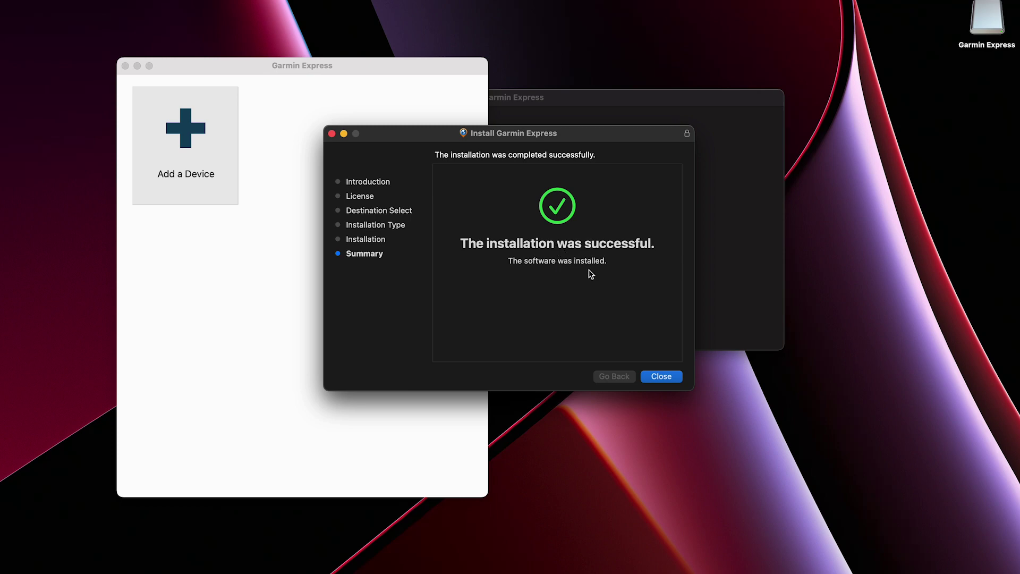
{"action": "left_click", "coordinate": [664, 376]}
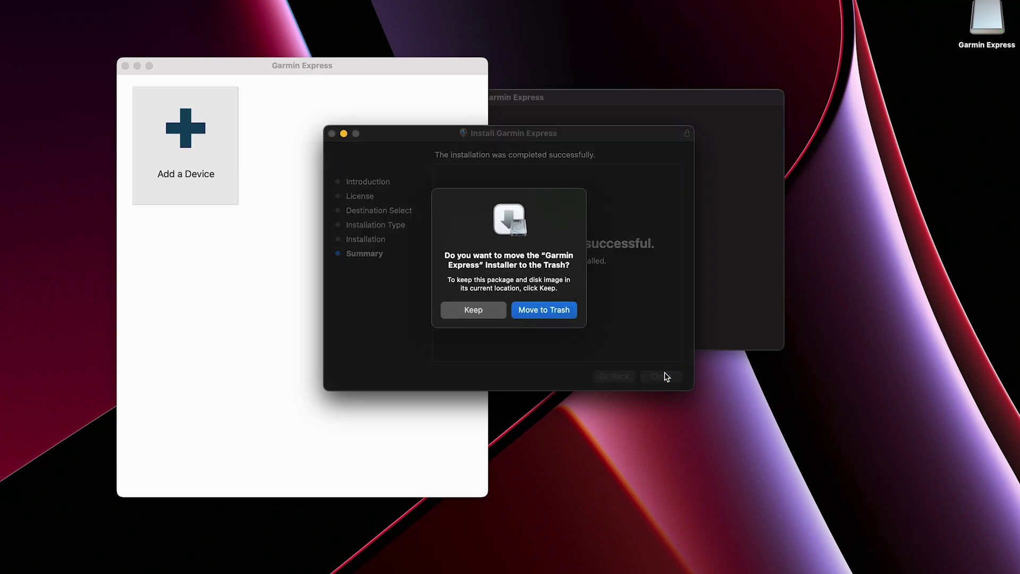
{"action": "left_click", "coordinate": [544, 309]}
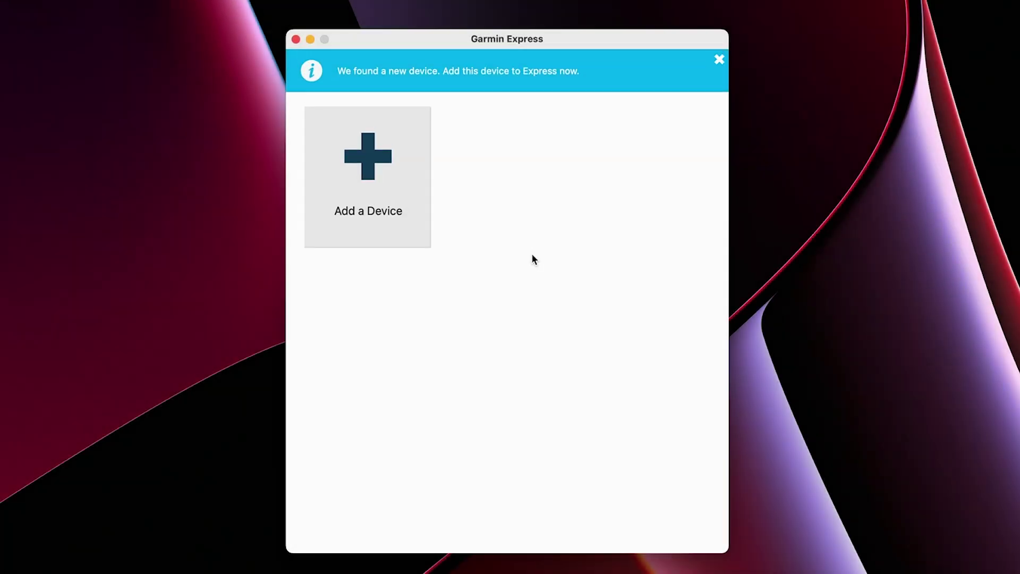
- Add the detected Honda device and enter the registration e-mail address
{"action": "left_click", "coordinate": [407, 207]}
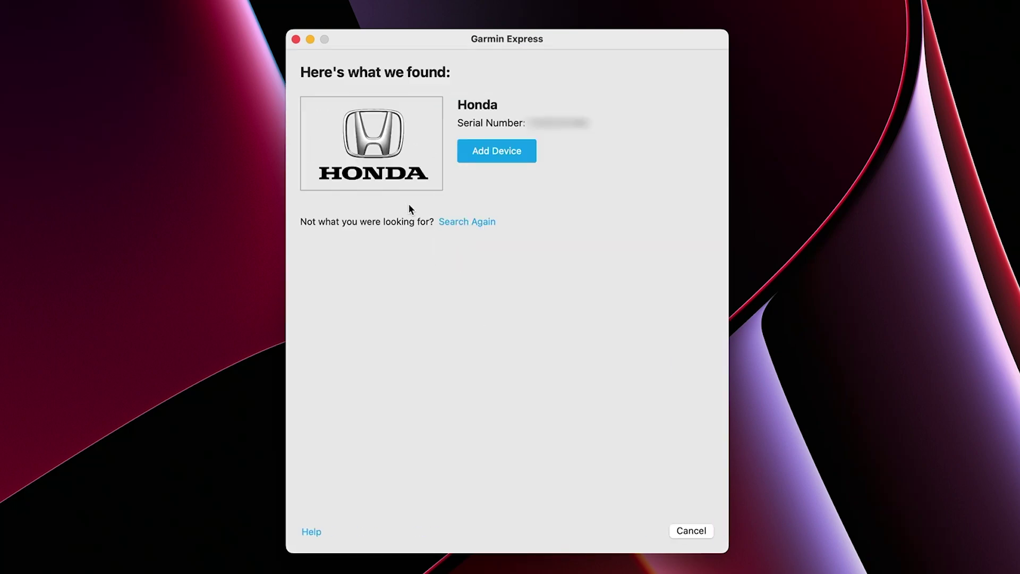
{"action": "left_click", "coordinate": [477, 157]}
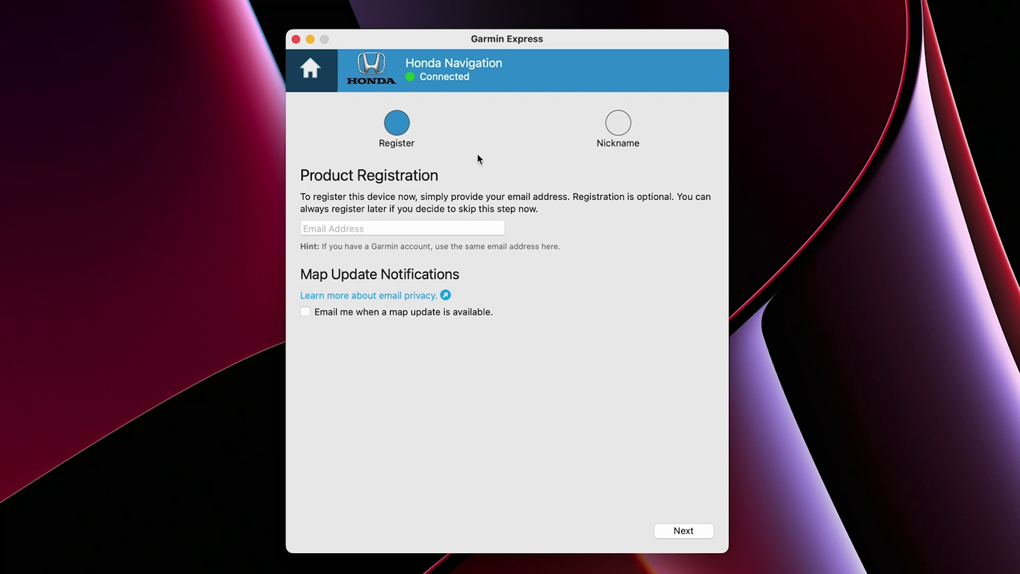
{"action": "left_click", "coordinate": [435, 225]}
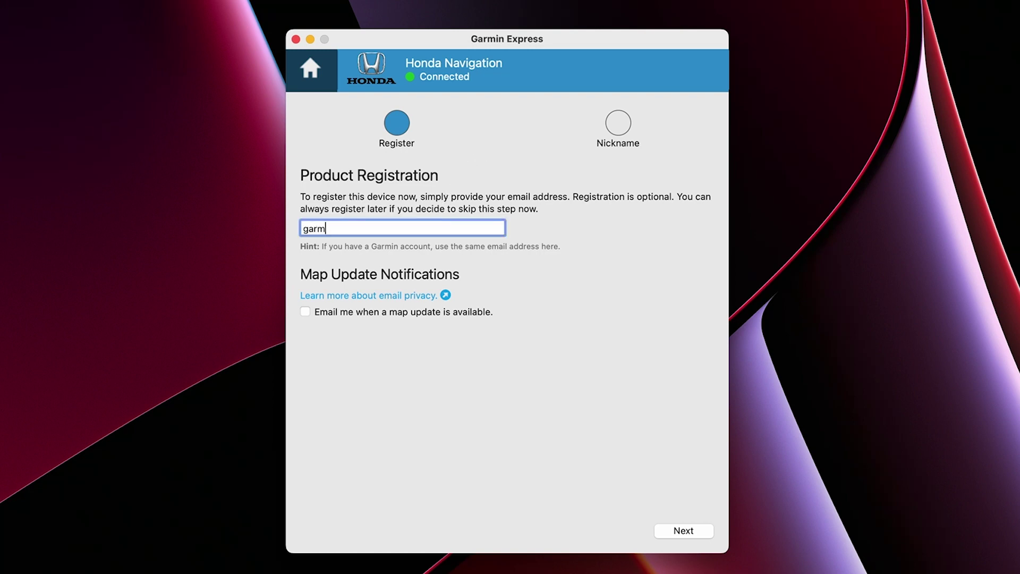
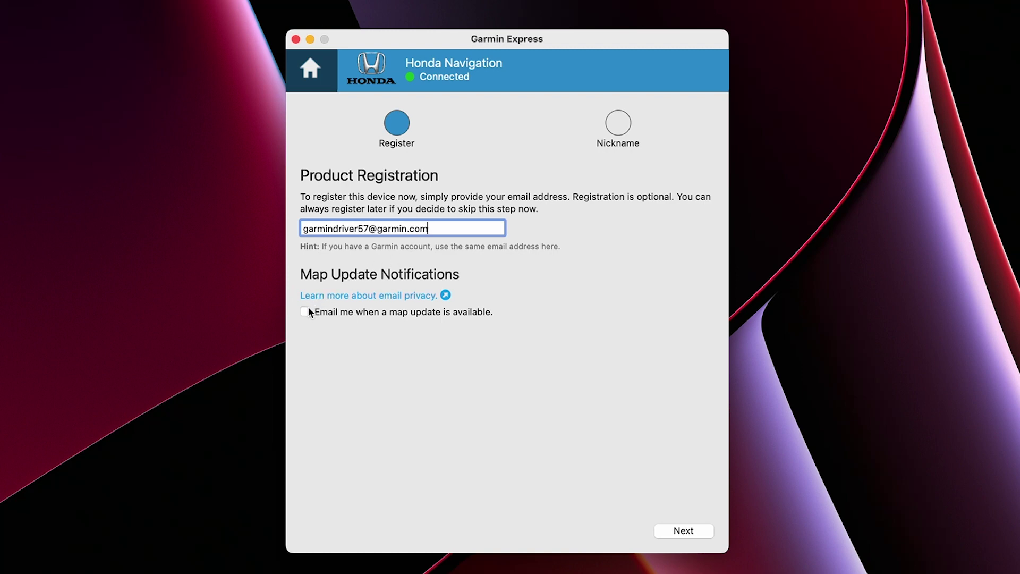
- Submit the registration and set the device nickname to 'Honda Navigation'
{"action": "left_click", "coordinate": [663, 530]}
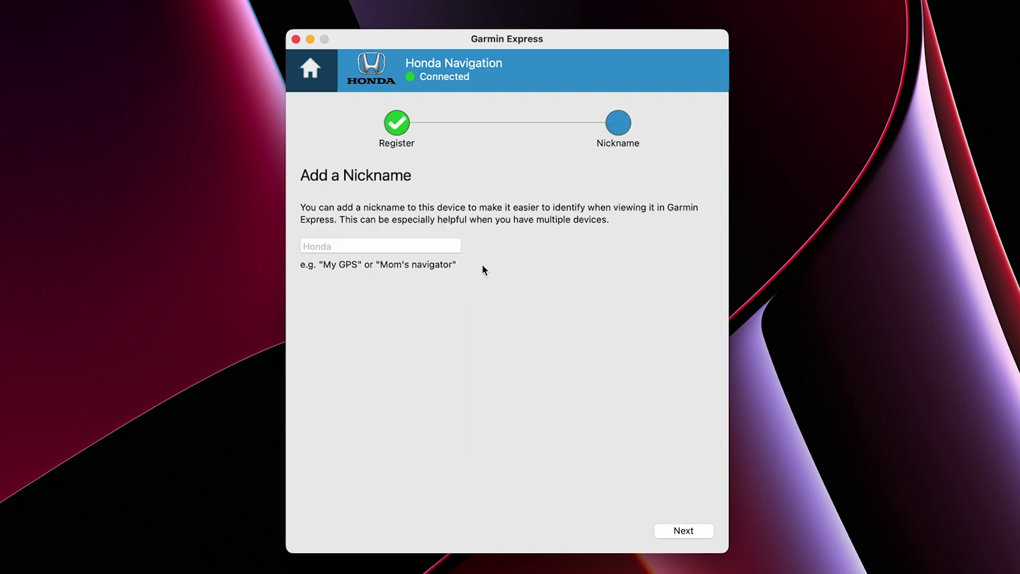
{"action": "left_click", "coordinate": [444, 246]}
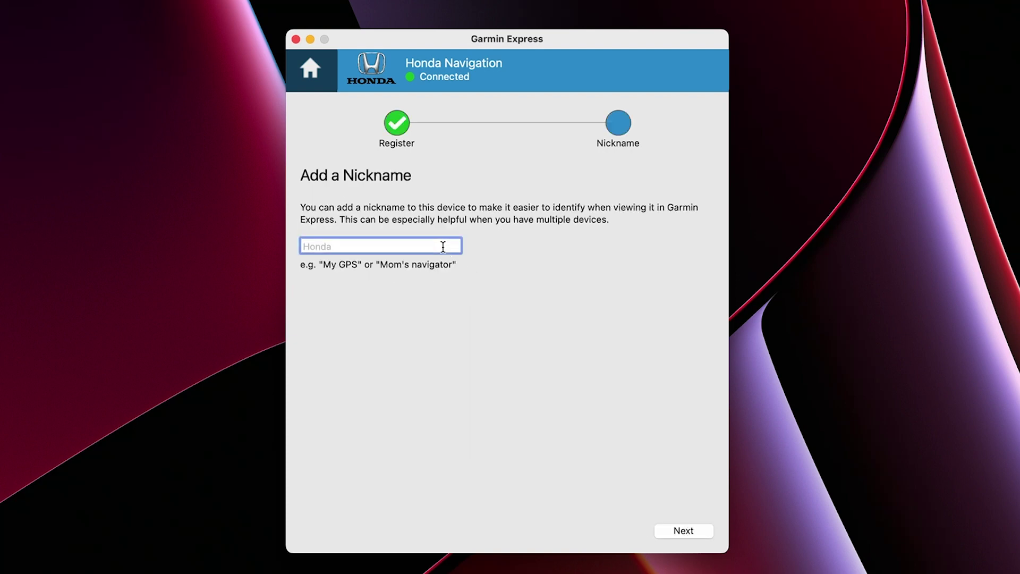
{"action": "type", "text": "Honda Navigation"}
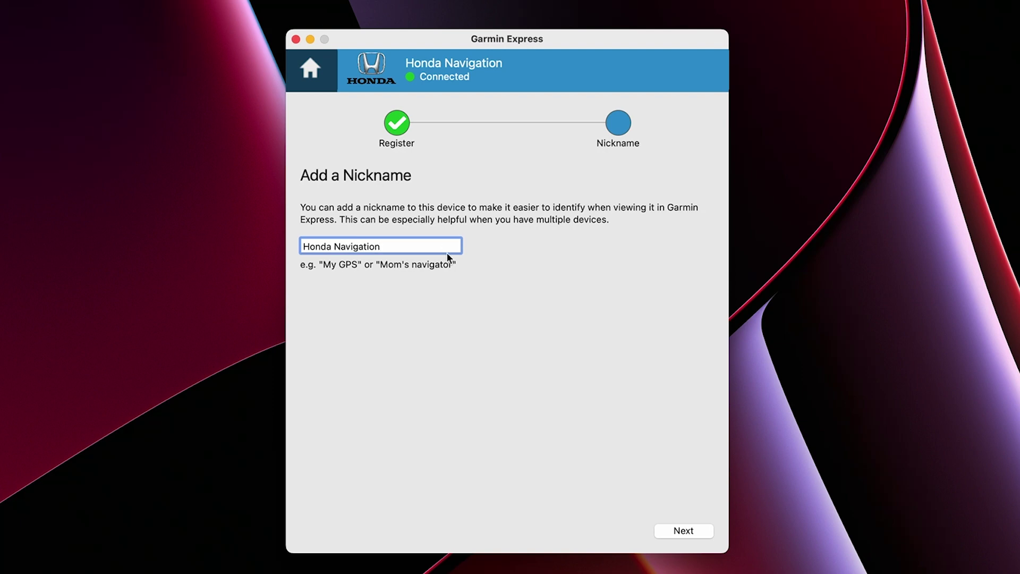
- Finish setup, then install the North America 2023.10 map update, accepting the license terms
{"action": "left_click", "coordinate": [677, 530]}
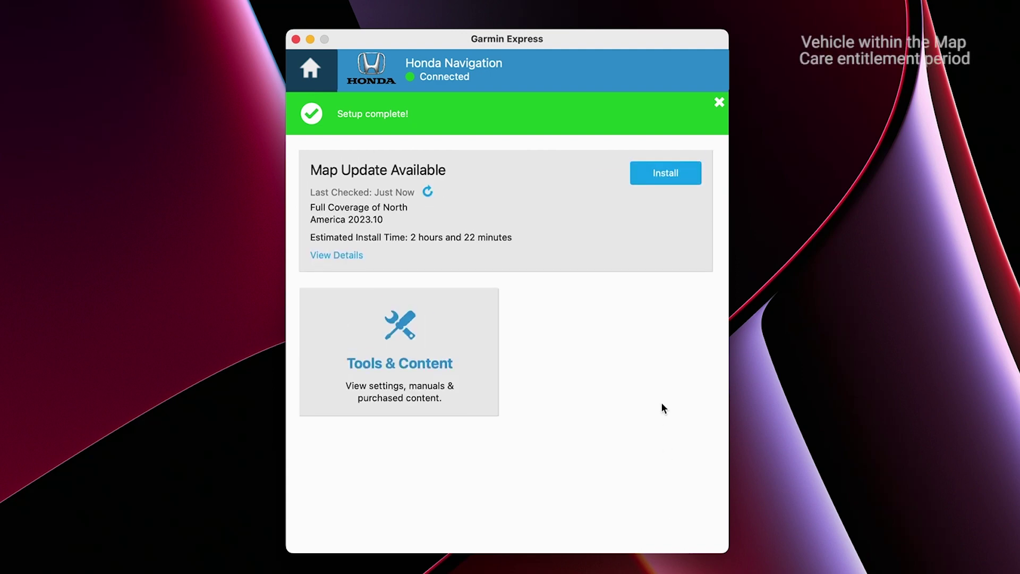
{"action": "left_click", "coordinate": [653, 179]}
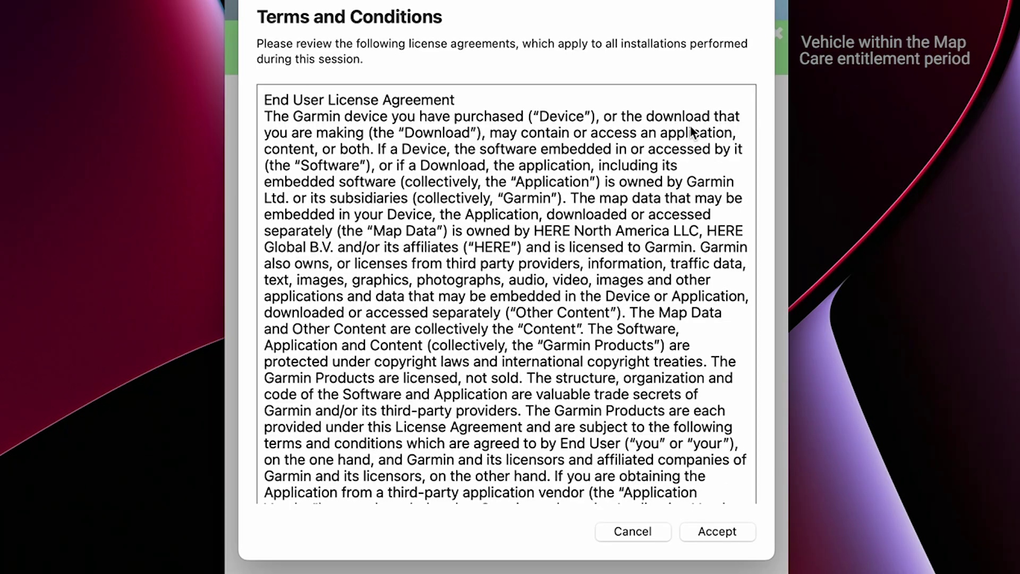
{"action": "left_click", "coordinate": [722, 527]}
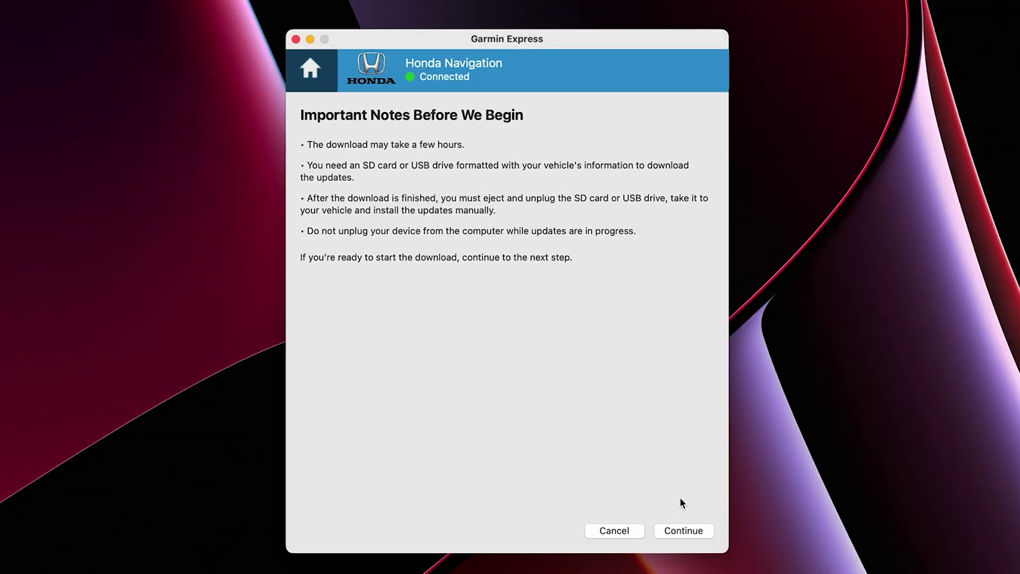
{"action": "left_click", "coordinate": [685, 530]}
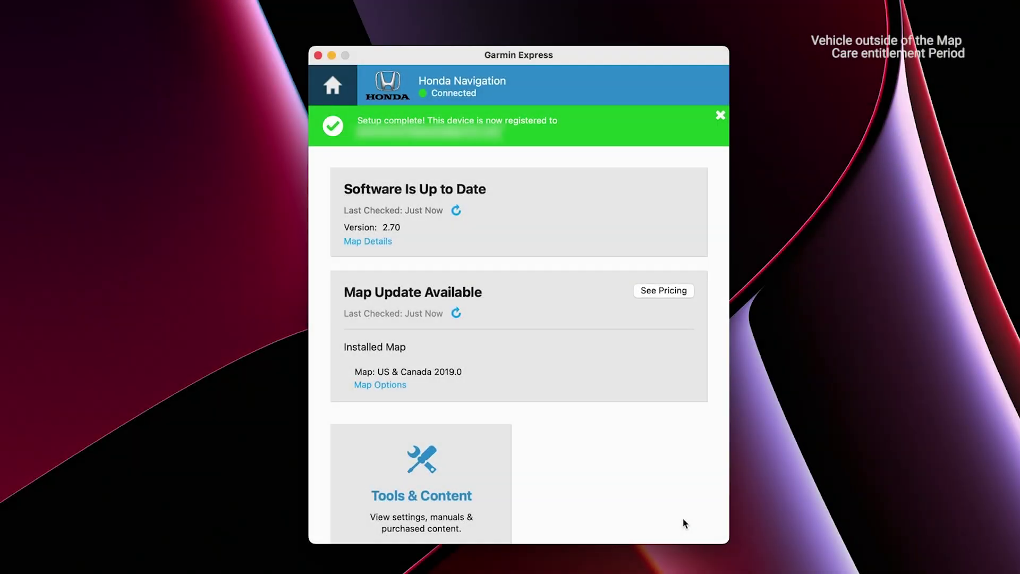
- Check the map update pricing with United States selected as the location
{"action": "left_click", "coordinate": [672, 291]}
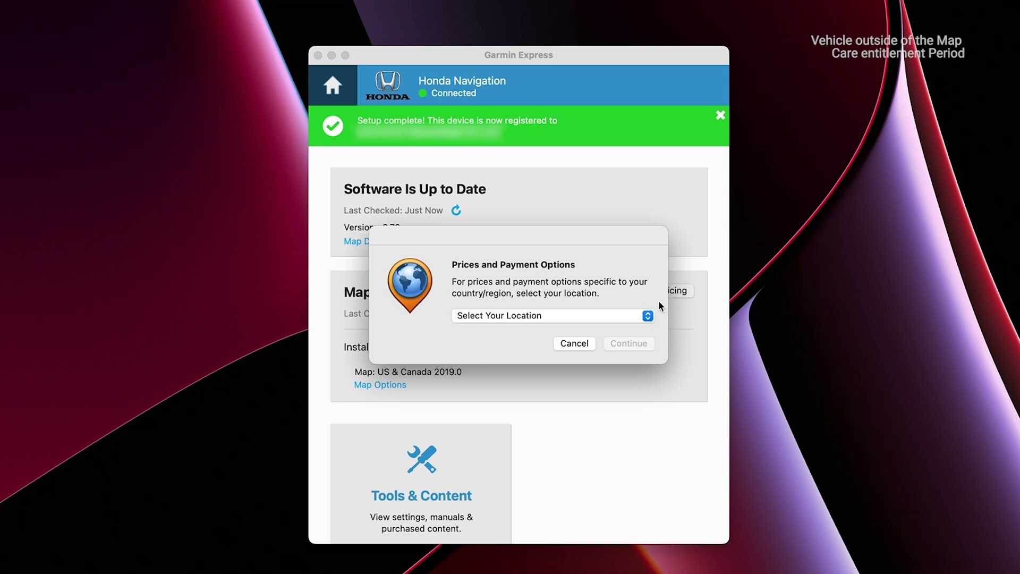
{"action": "left_click", "coordinate": [648, 315]}
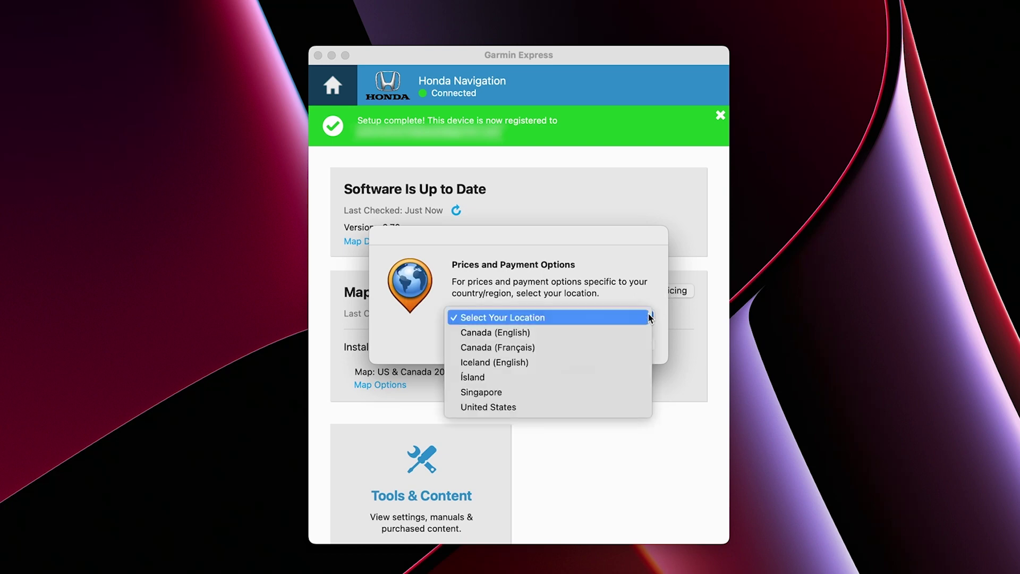
{"action": "left_click", "coordinate": [542, 407]}
{"action": "left_click", "coordinate": [625, 345]}
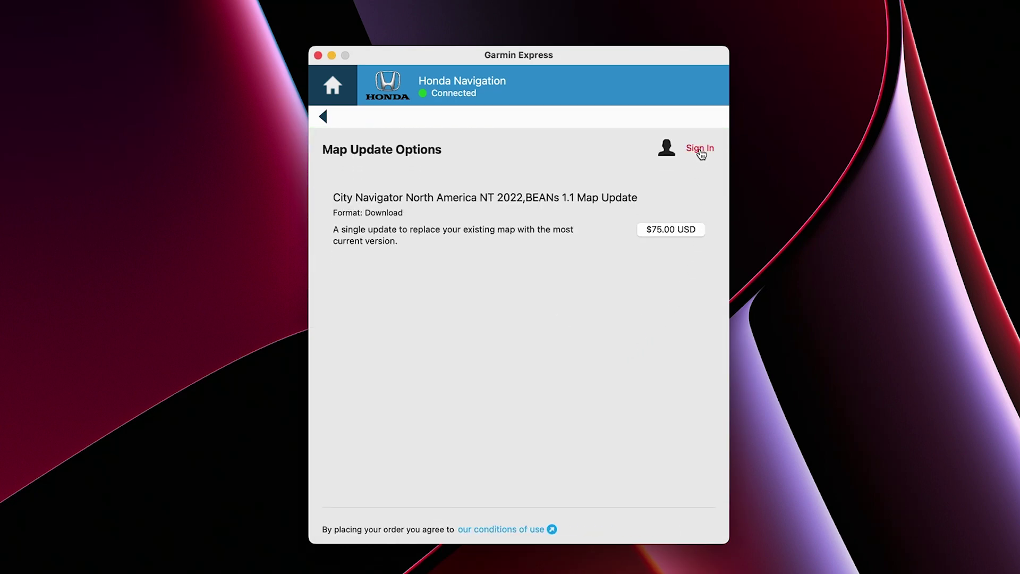
- Sign in with the account e-mail and password, then choose the $75.00 USD update
{"action": "left_click", "coordinate": [700, 148]}
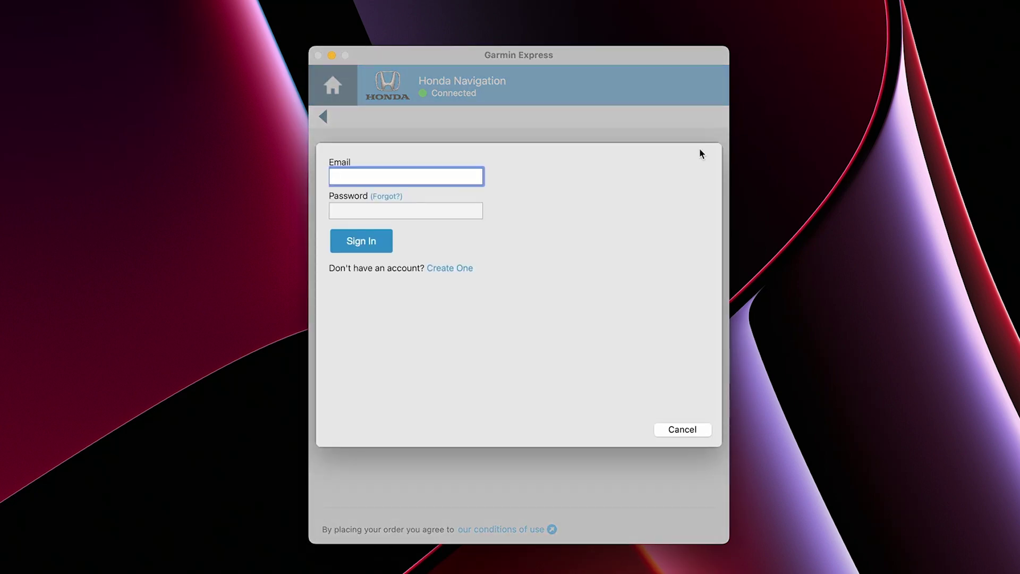
{"action": "key", "text": "super+v"}
{"action": "key", "text": "Tab"}
{"action": "key", "text": "super+v"}
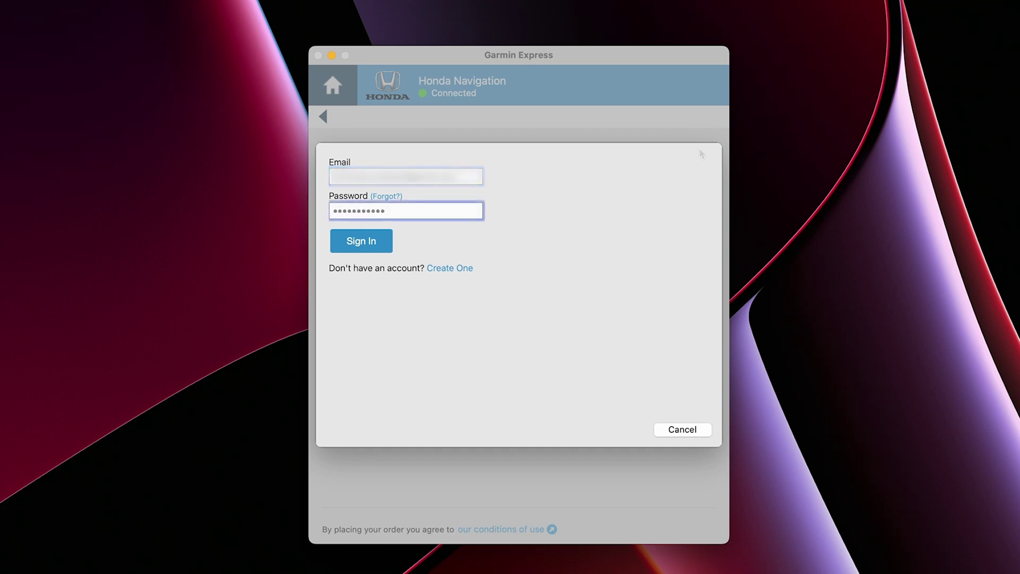
{"action": "left_click", "coordinate": [372, 242]}
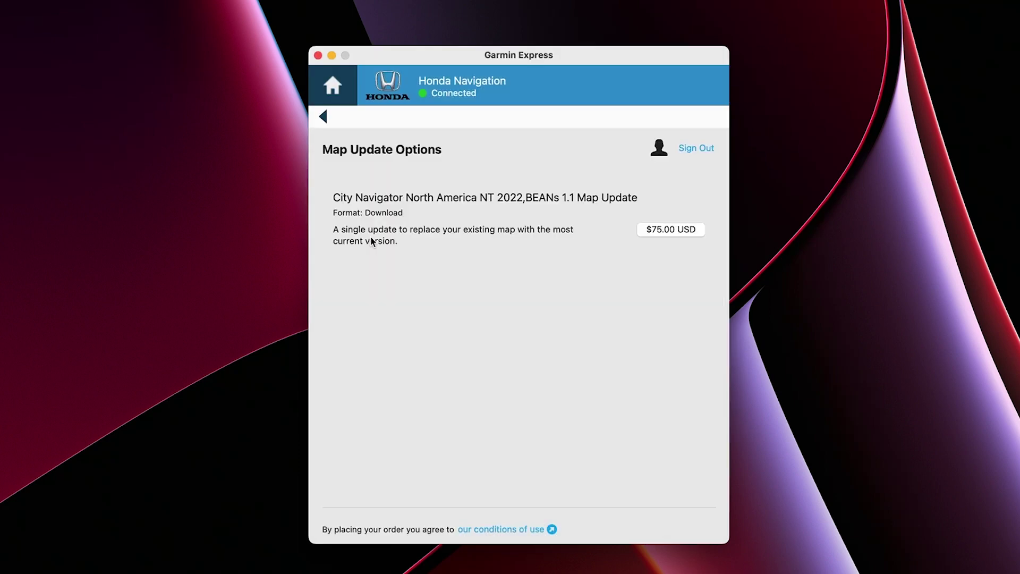
{"action": "left_click", "coordinate": [652, 232]}
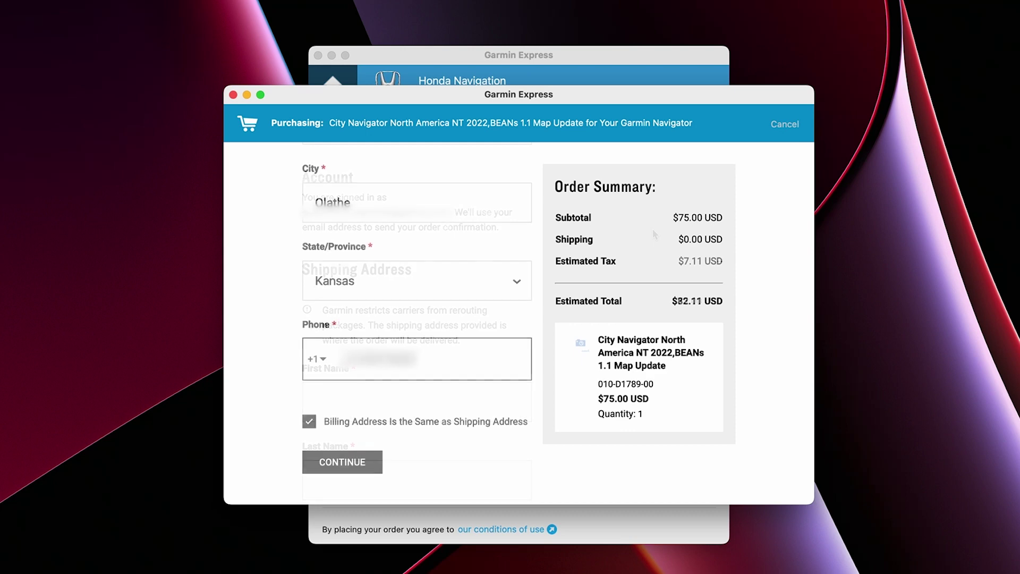
- Confirm shipping and billing details, place the $82.11 order, accept the terms, and start downloading
{"action": "left_click", "coordinate": [361, 459]}
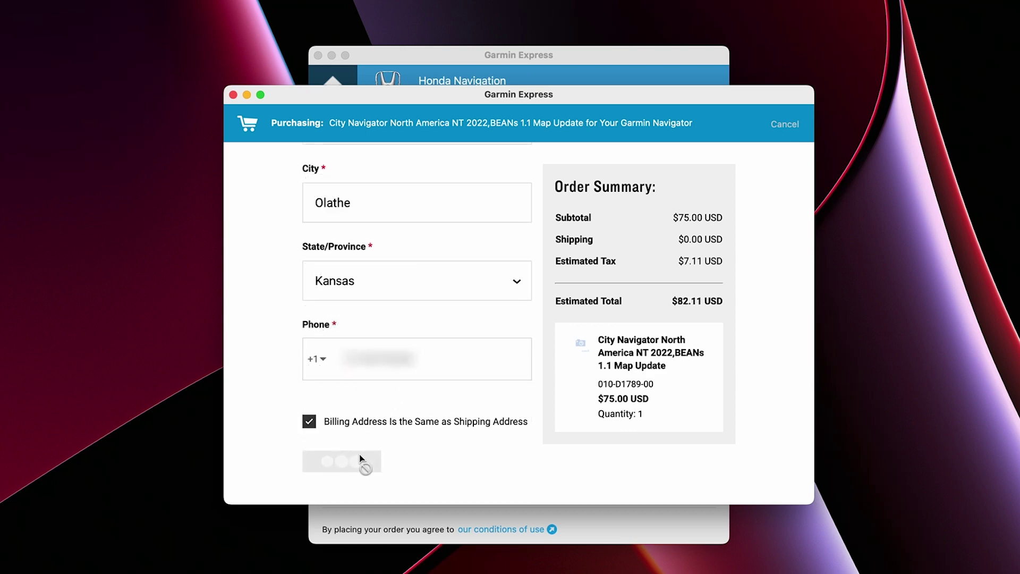
{"action": "scroll", "coordinate": [459, 295], "scroll_direction": "down", "scroll_amount": 5}
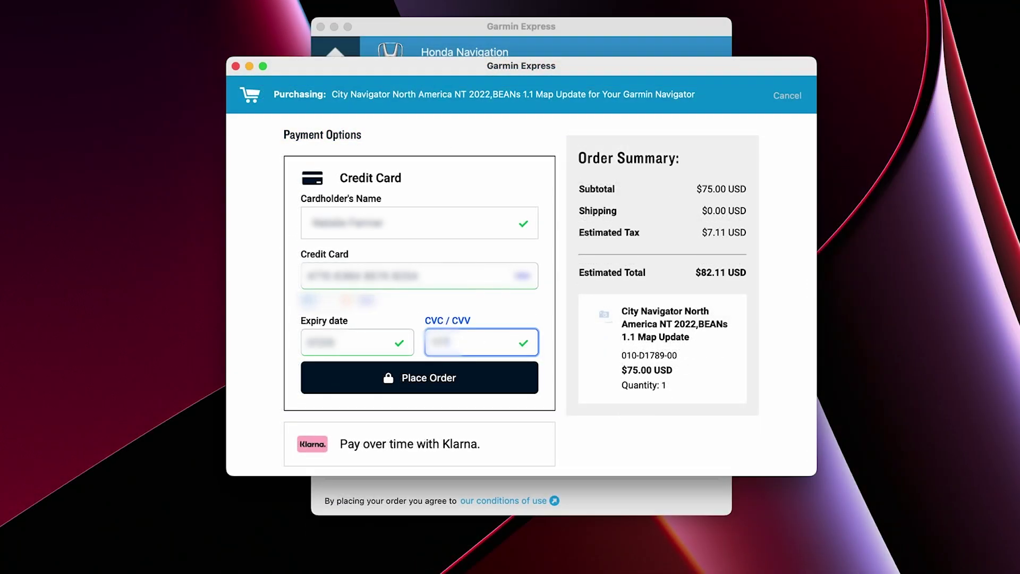
{"action": "left_click", "coordinate": [422, 376]}
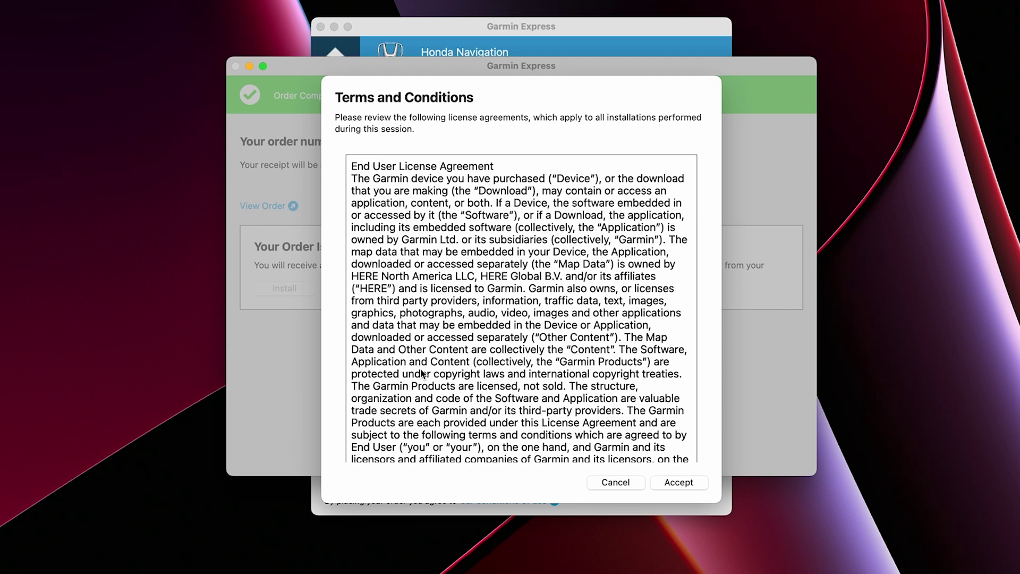
{"action": "left_click", "coordinate": [669, 481]}
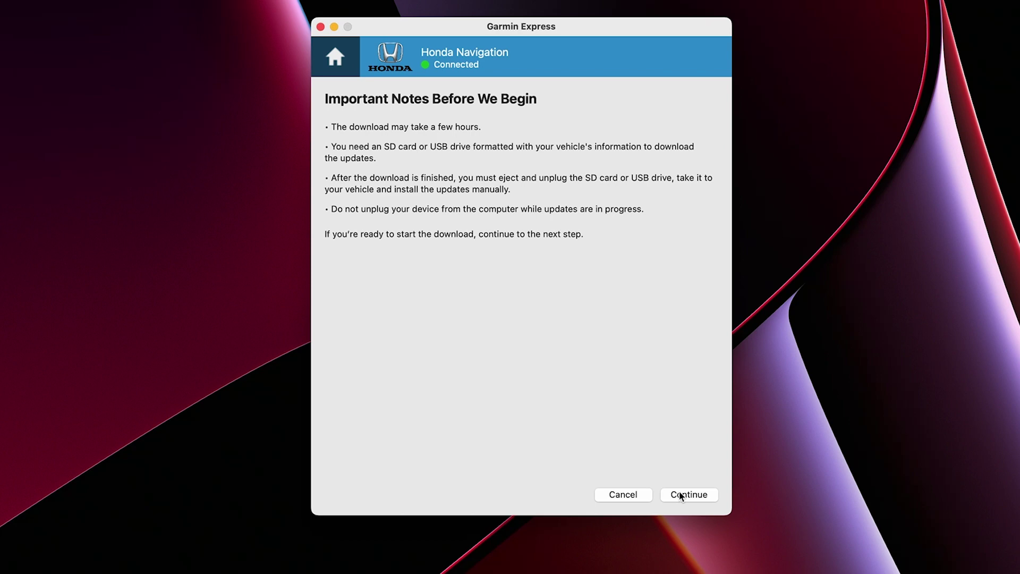
{"action": "left_click", "coordinate": [681, 496]}
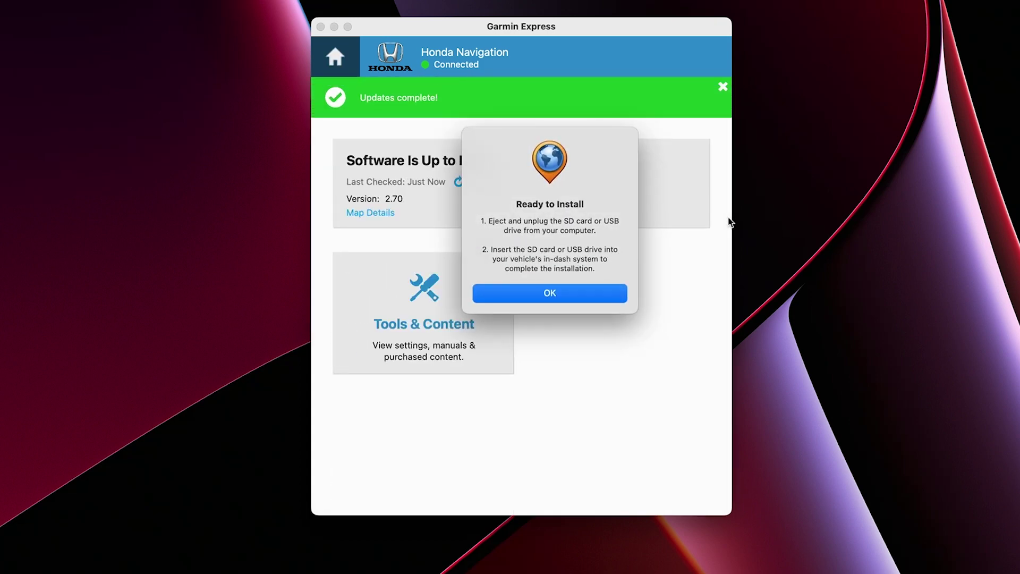
- Dismiss the Ready to Install notice and eject FLASHDRIVE from the desktop
{"action": "left_click", "coordinate": [582, 292]}
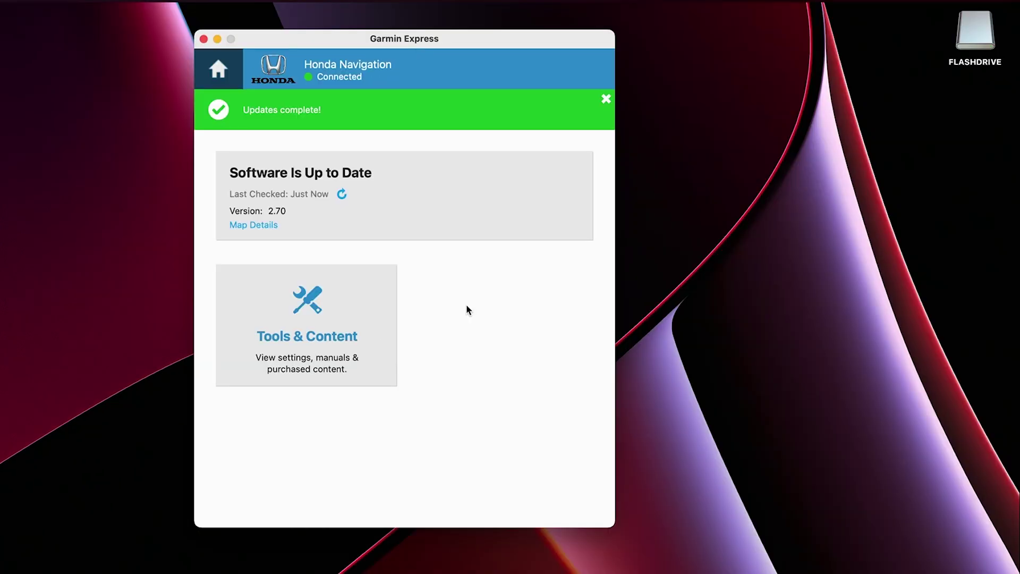
{"action": "right_click", "coordinate": [978, 40]}
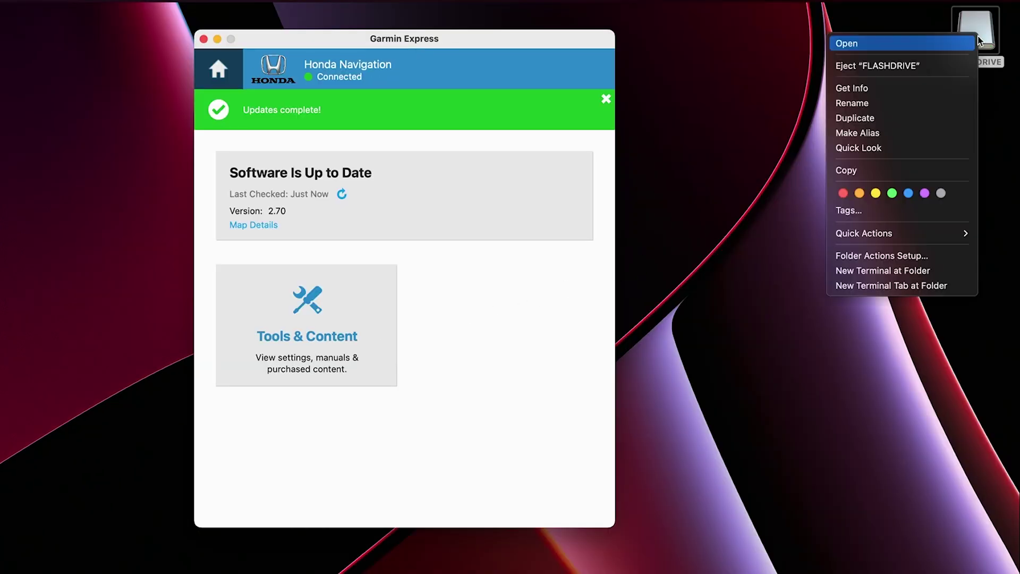
{"action": "left_click", "coordinate": [942, 65]}
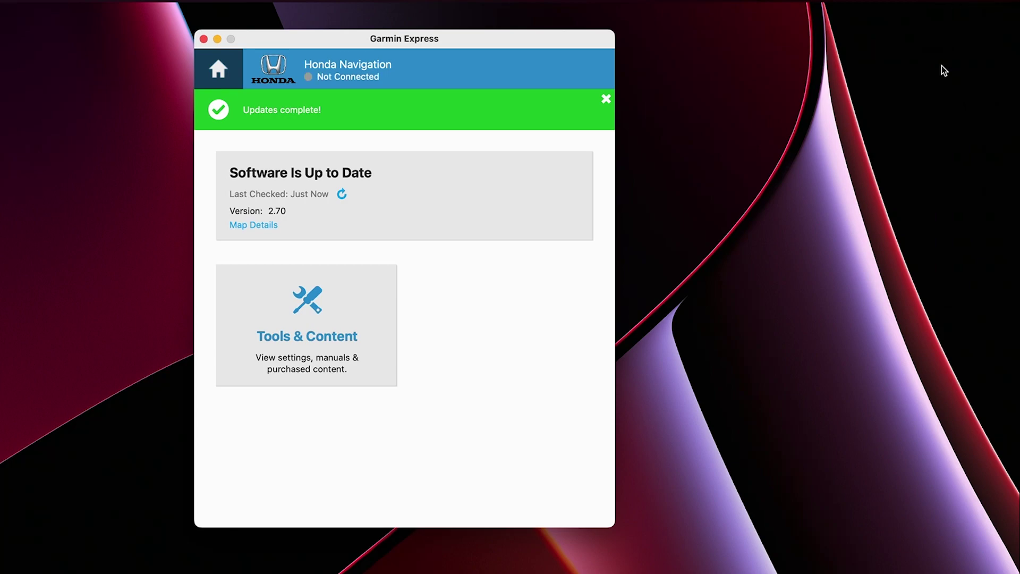